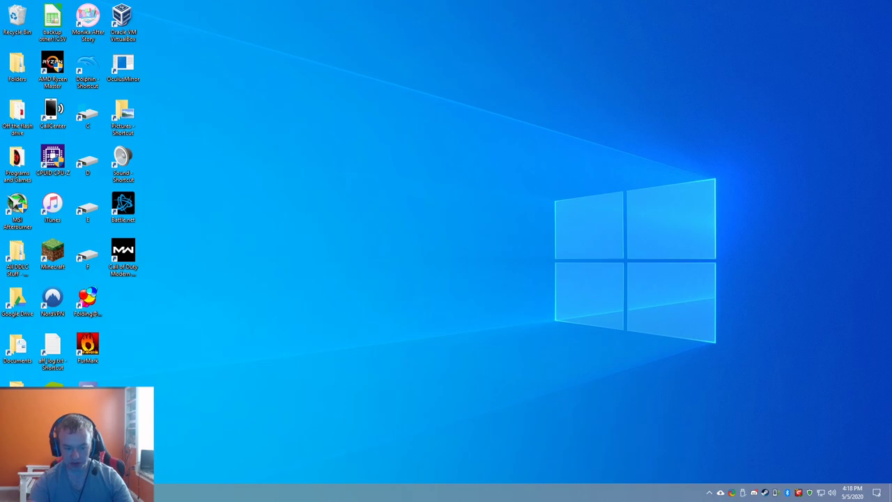
- Open Control Panel from Start and search 'sound' to reach the Sound playback devices list
{"action": "key", "text": "super"}
{"action": "key", "text": "super"}
{"action": "type", "text": "con"}
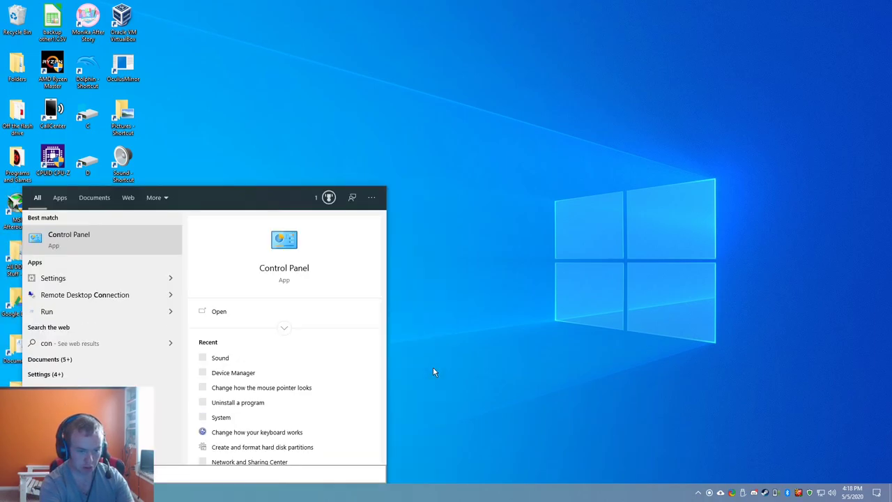
{"action": "key", "text": "Return"}
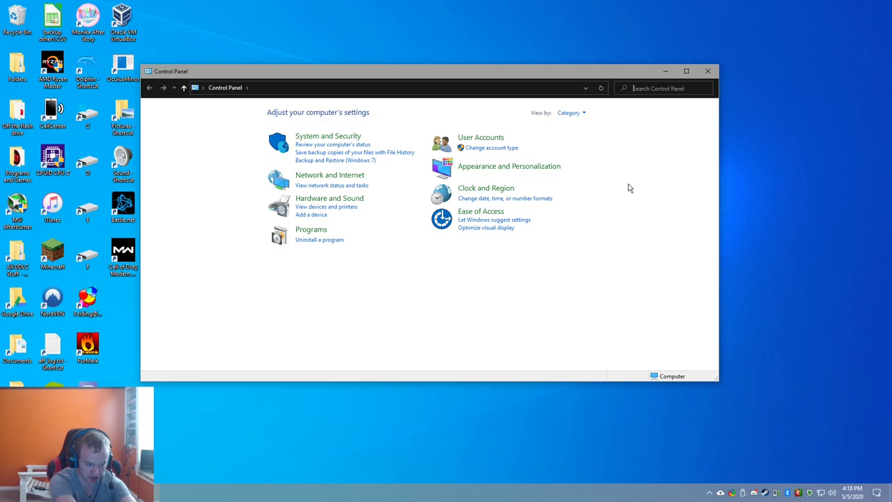
{"action": "type", "text": "sound"}
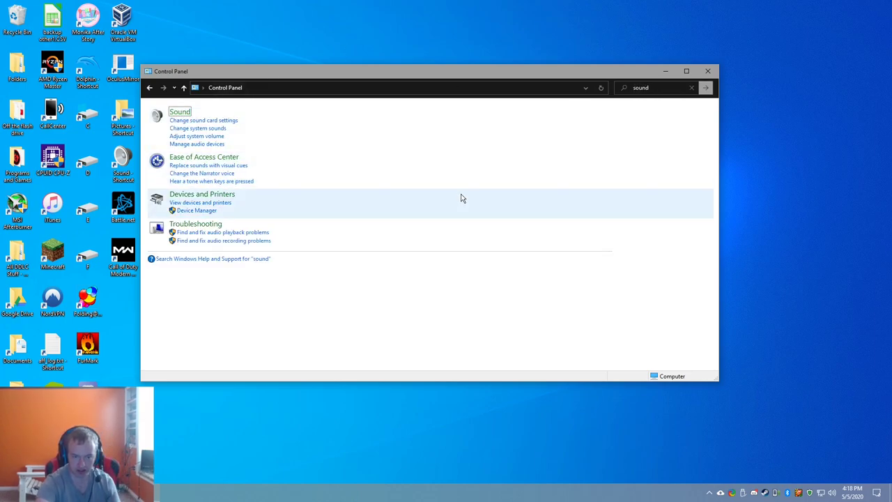
{"action": "key", "text": "Return"}
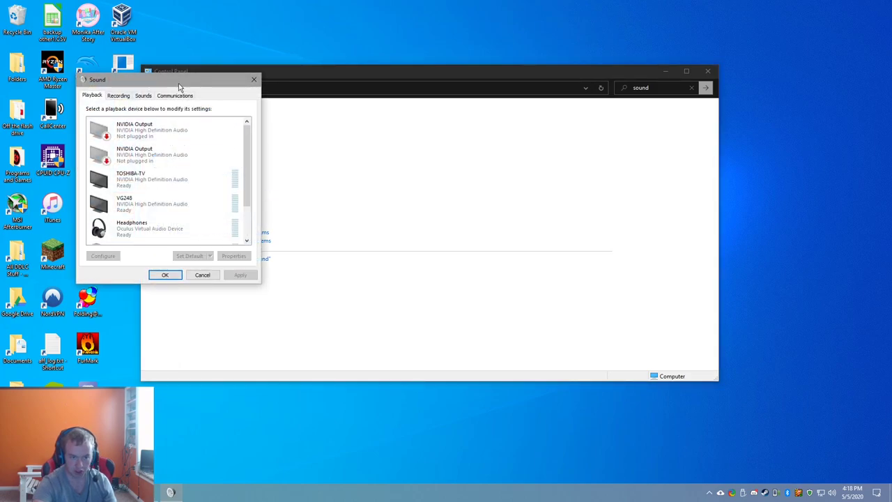
{"action": "left_click_drag", "start_coordinate": [179, 84], "coordinate": [427, 89]}
{"action": "scroll", "coordinate": [398, 207], "scroll_direction": "down", "scroll_amount": 2}
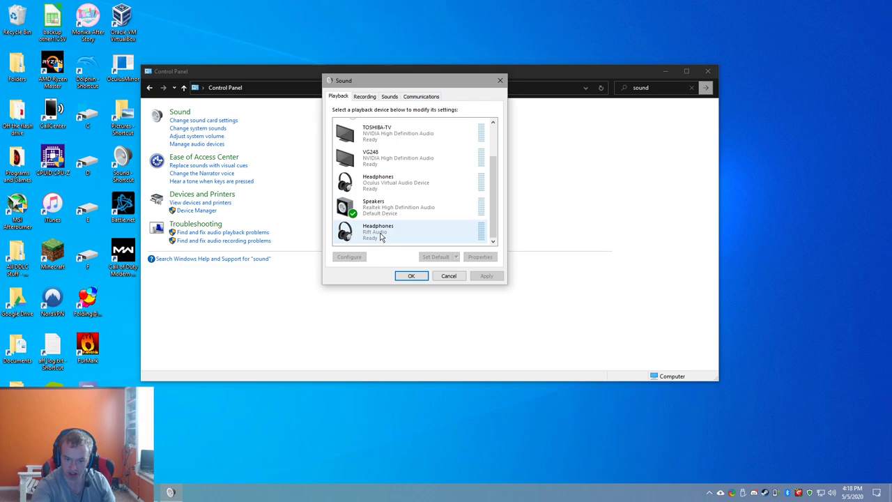
{"action": "right_click", "coordinate": [432, 225]}
{"action": "left_click", "coordinate": [455, 294]}
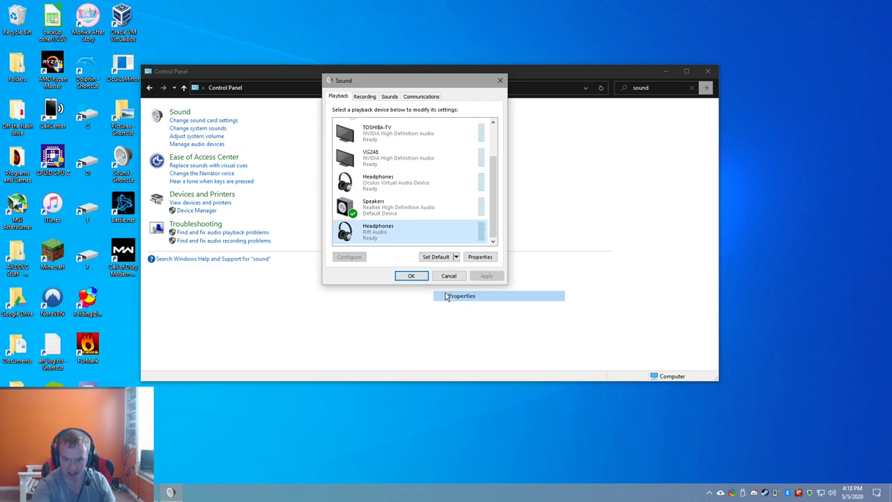
{"action": "left_click", "coordinate": [394, 133]}
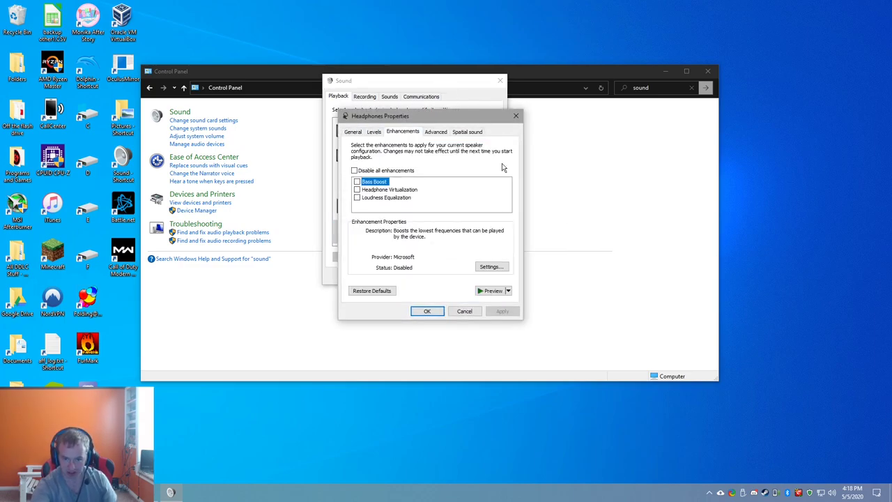
{"action": "left_click", "coordinate": [355, 171]}
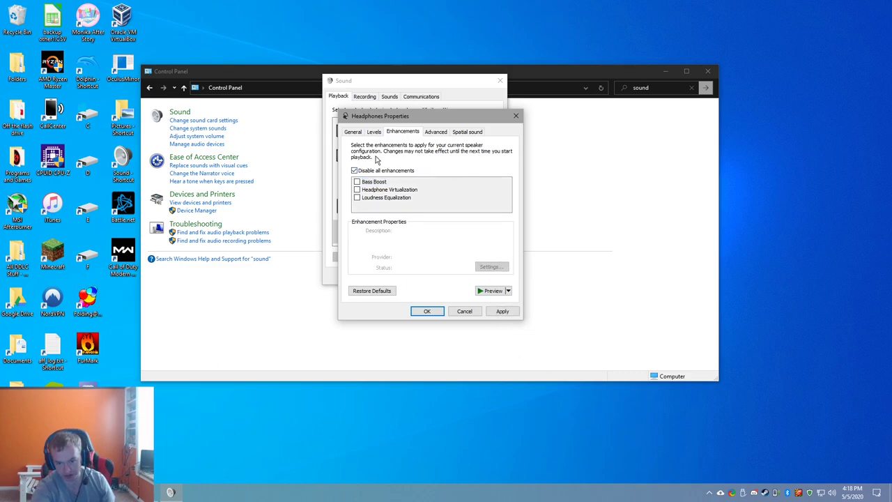
{"action": "left_click", "coordinate": [436, 132]}
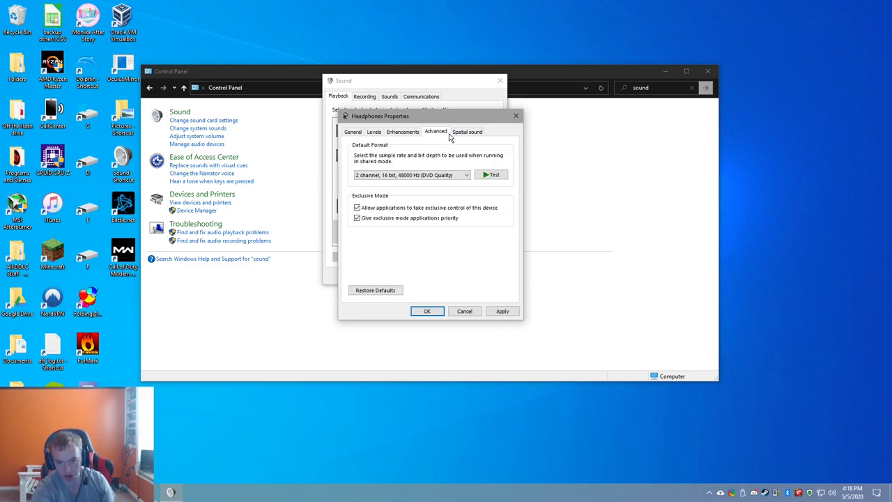
{"action": "left_click", "coordinate": [409, 175]}
{"action": "left_click", "coordinate": [408, 176]}
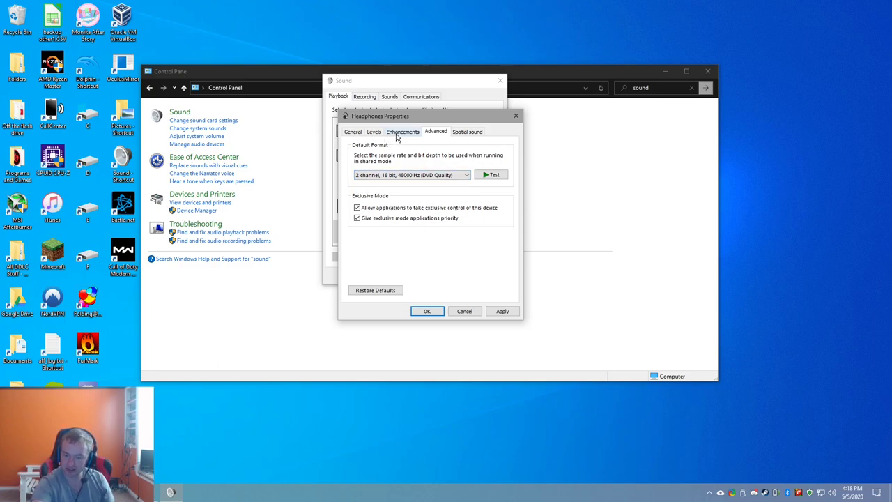
{"action": "left_click", "coordinate": [400, 133]}
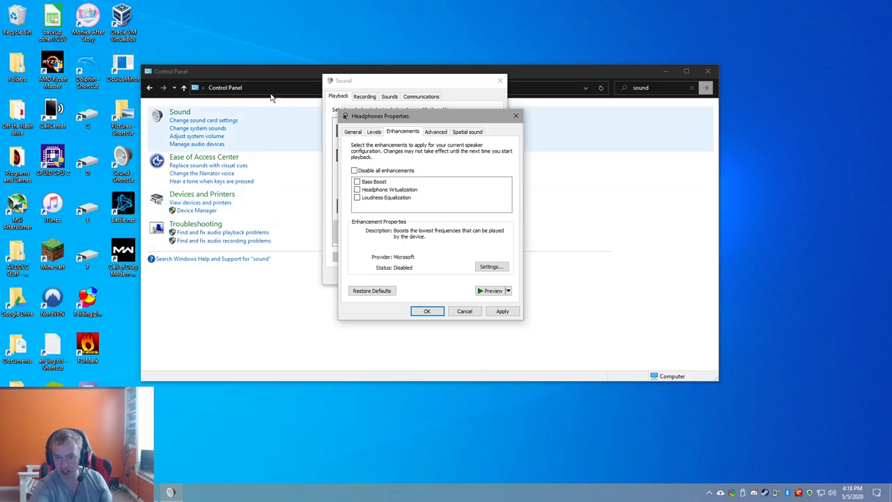
{"action": "left_click", "coordinate": [436, 132]}
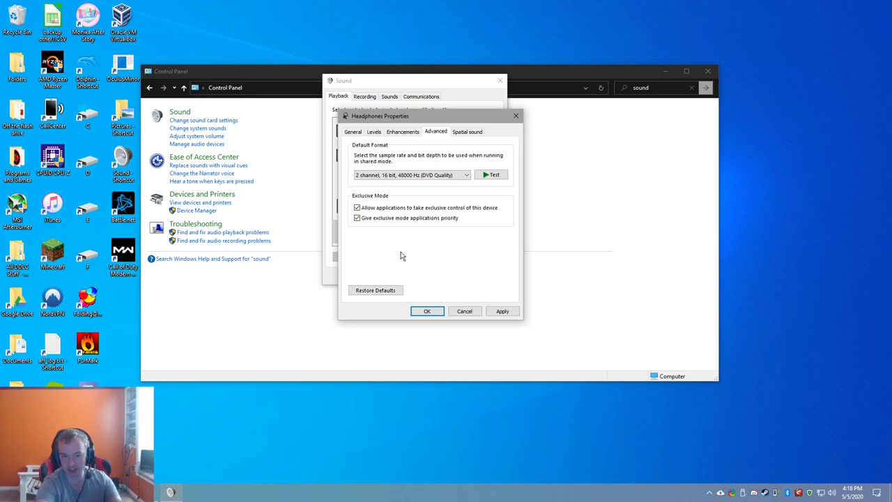
{"action": "left_click", "coordinate": [464, 311]}
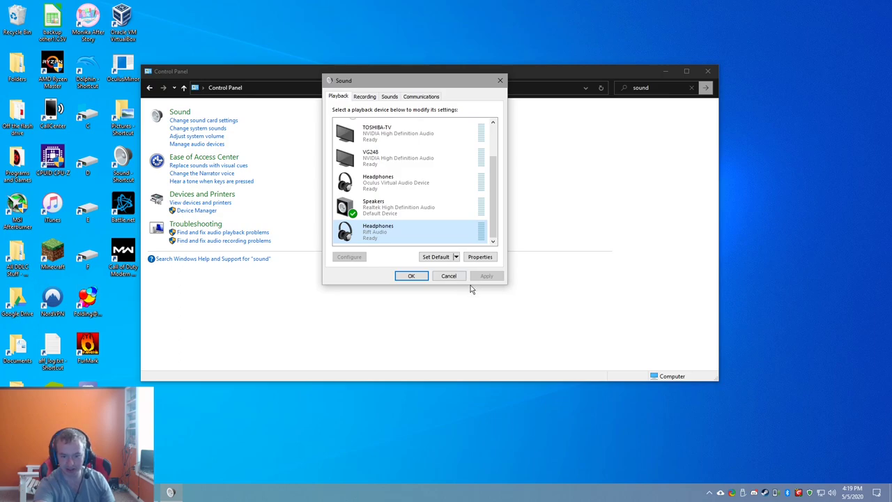
- Cancel the Sound dialog, close Control Panel, and bring up the Win+X system tools menu
{"action": "left_click", "coordinate": [454, 279]}
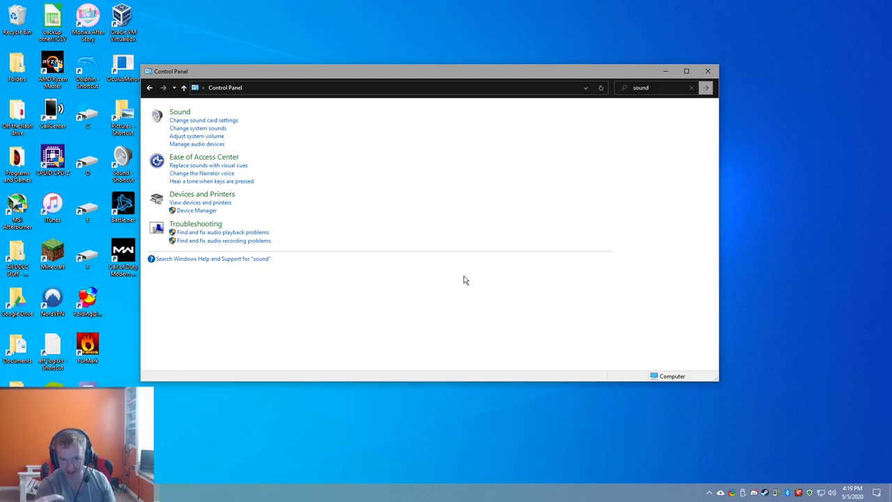
{"action": "key", "text": "alt+F4"}
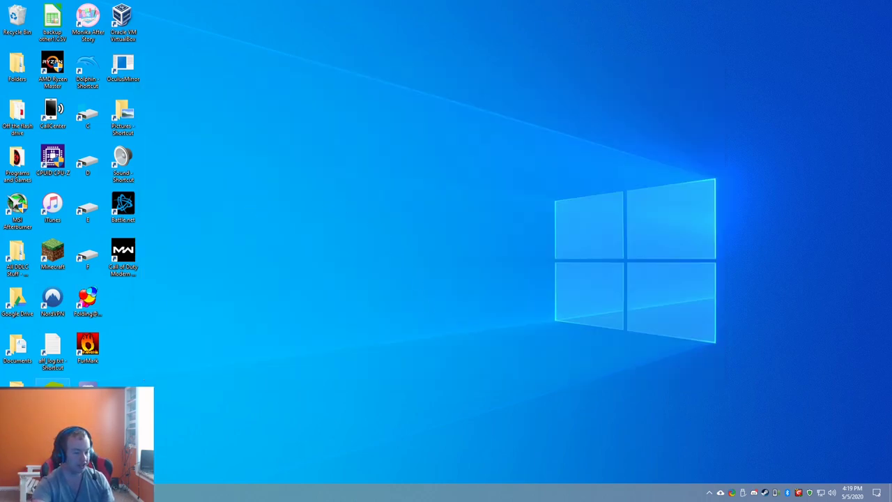
{"action": "key", "text": "super+x"}
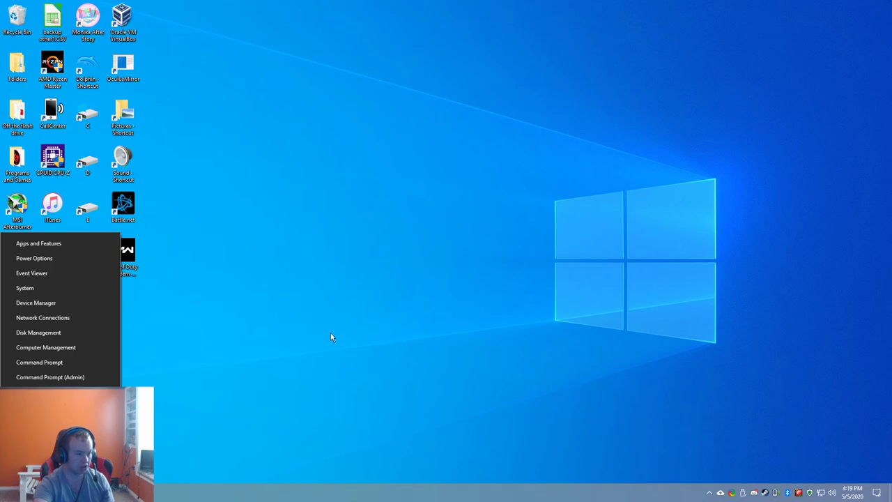
- Show the Rift Audio driver details in Device Manager: Oculus VR provider, version 10.0.1.54
{"action": "left_click", "coordinate": [64, 303]}
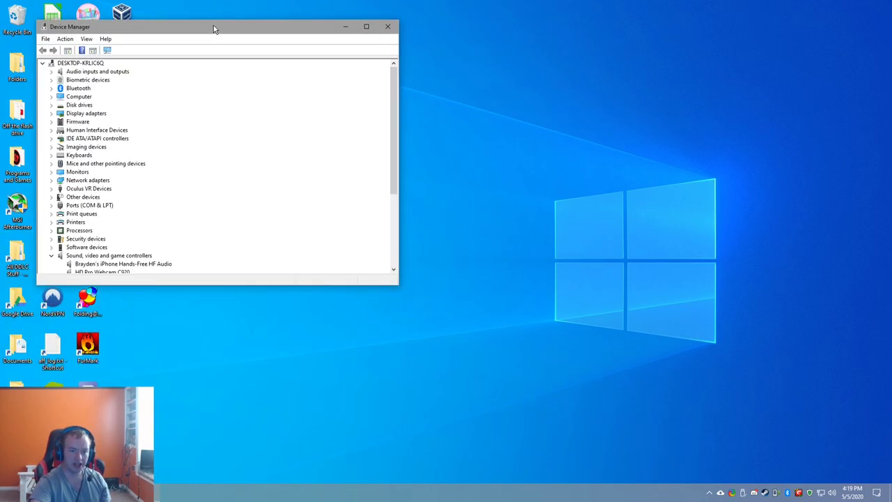
{"action": "left_click_drag", "start_coordinate": [213, 25], "coordinate": [394, 16]}
{"action": "scroll", "coordinate": [383, 117], "scroll_direction": "down", "scroll_amount": 1}
{"action": "scroll", "coordinate": [383, 118], "scroll_direction": "down", "scroll_amount": 2}
{"action": "scroll", "coordinate": [376, 124], "scroll_direction": "down", "scroll_amount": 2}
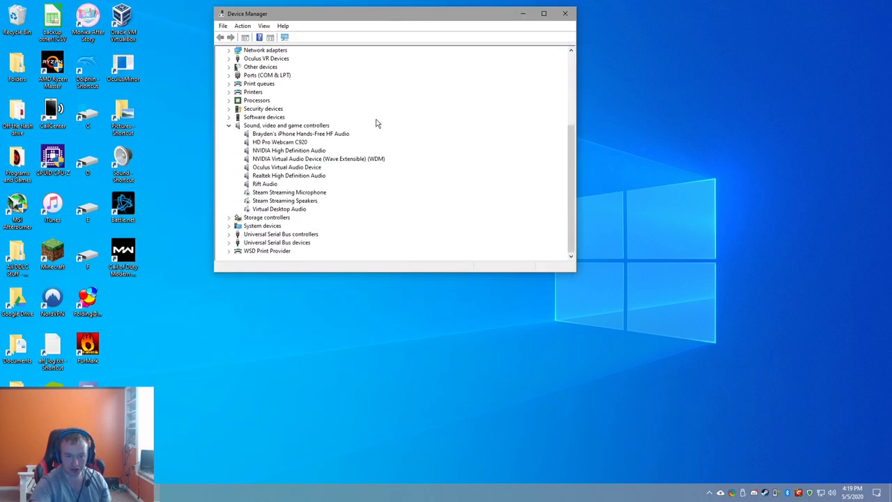
{"action": "right_click", "coordinate": [269, 186]}
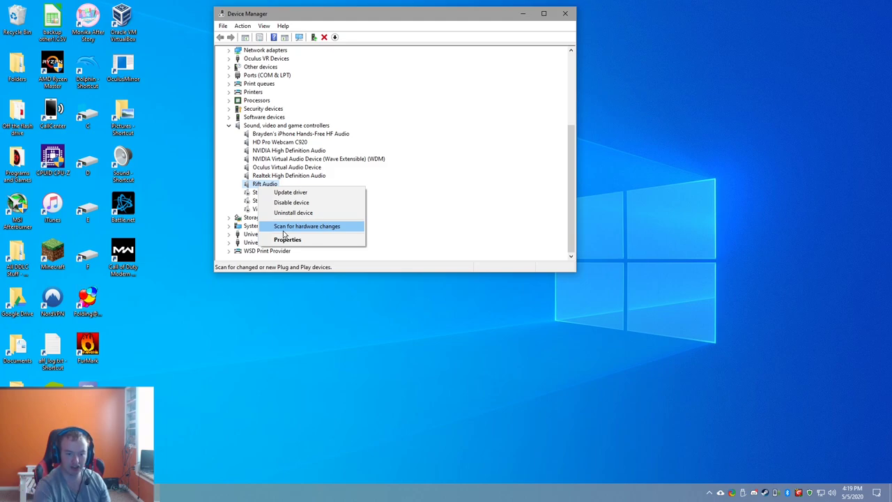
{"action": "left_click", "coordinate": [287, 239]}
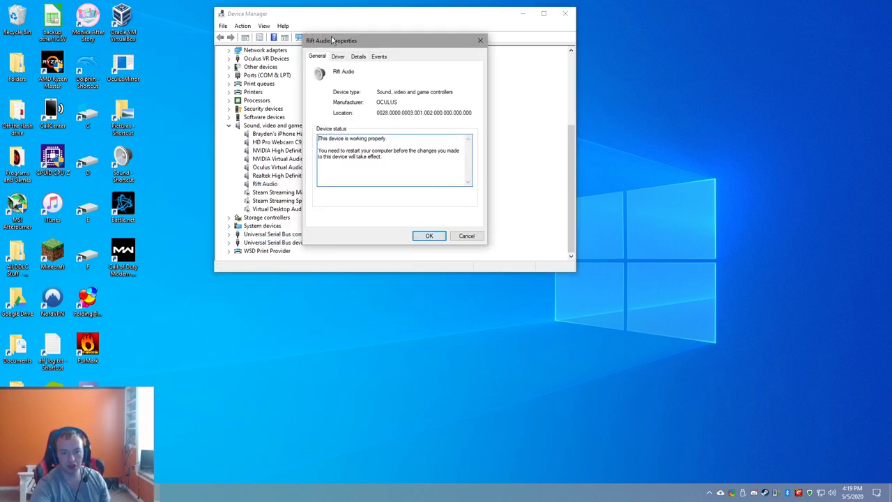
{"action": "left_click", "coordinate": [338, 56]}
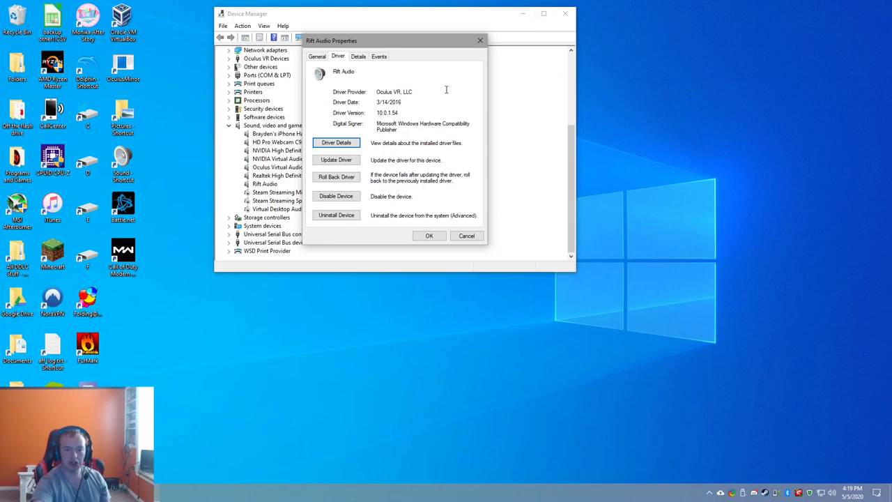
{"action": "left_click", "coordinate": [411, 93]}
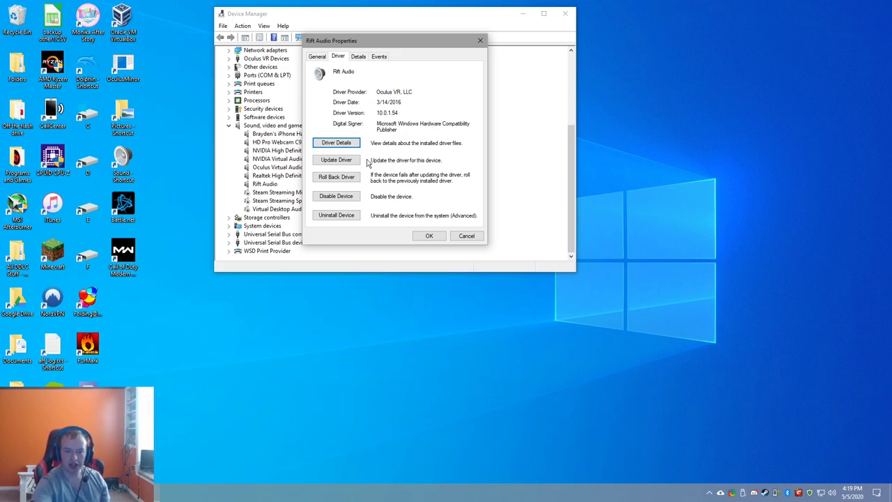
- Install the generic USB Audio Device driver for Rift Audio from this computer's driver list
{"action": "left_click", "coordinate": [355, 162]}
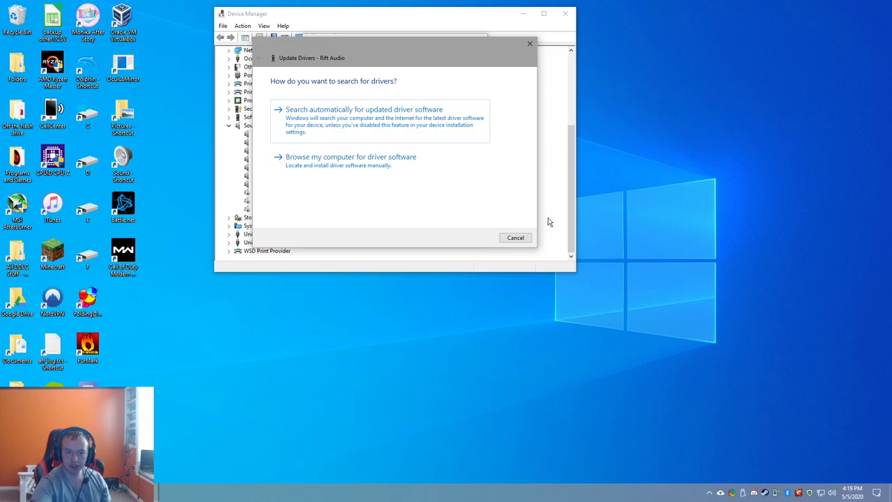
{"action": "left_click", "coordinate": [362, 180]}
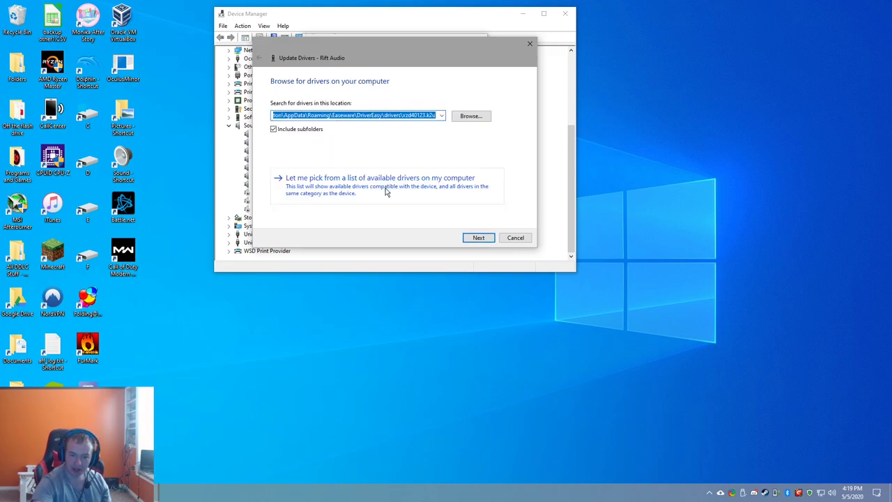
{"action": "left_click", "coordinate": [386, 192]}
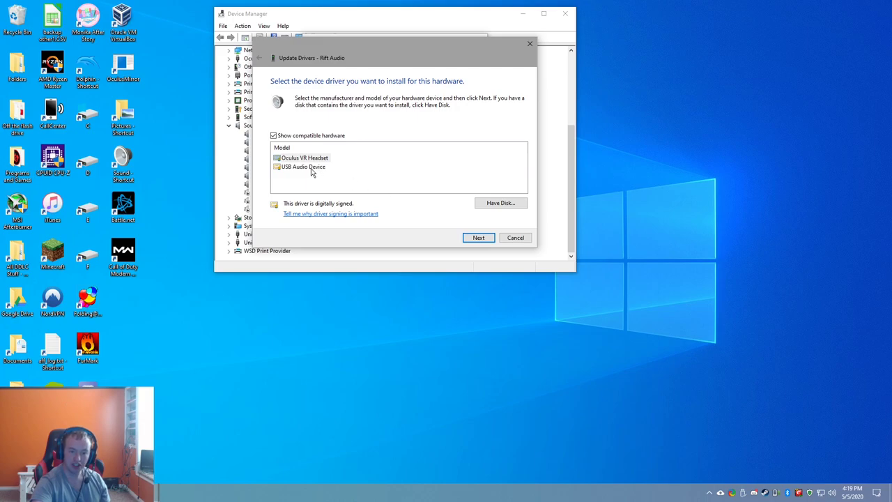
{"action": "left_click", "coordinate": [312, 168]}
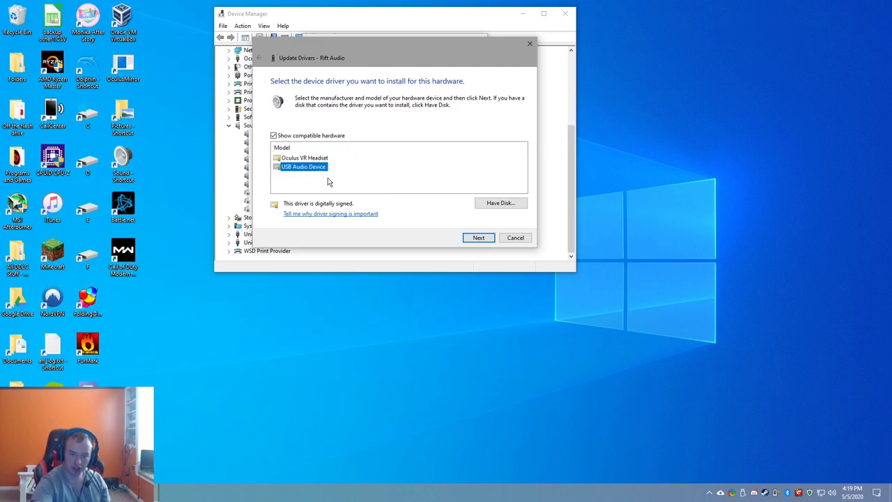
{"action": "left_click", "coordinate": [474, 239]}
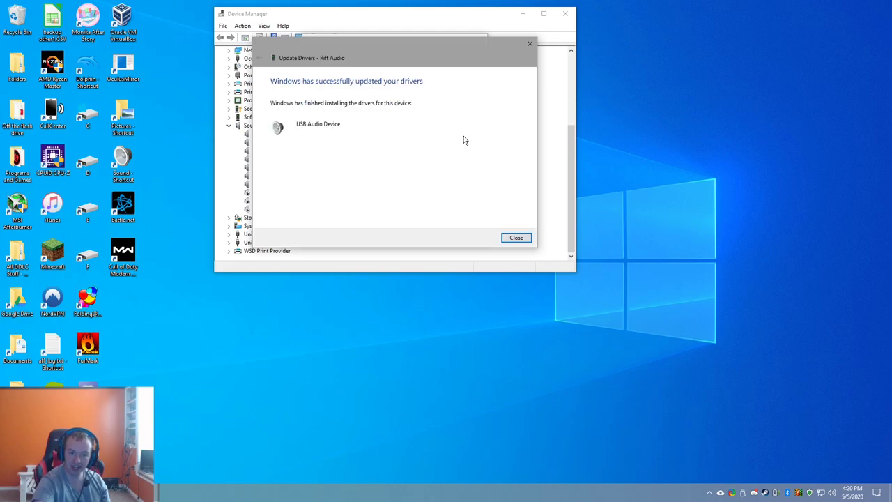
- Dismiss the update confirmation and check Rift Audio's General tab reports it working properly
{"action": "left_click", "coordinate": [514, 238]}
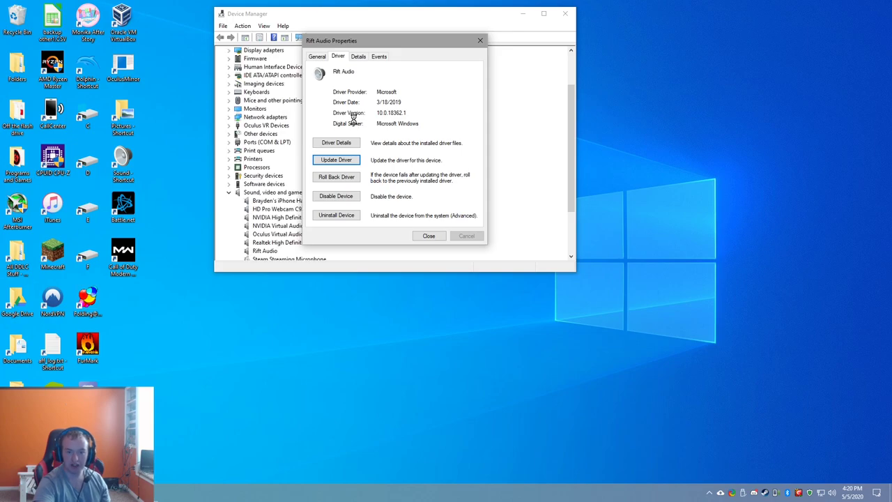
{"action": "left_click", "coordinate": [315, 57]}
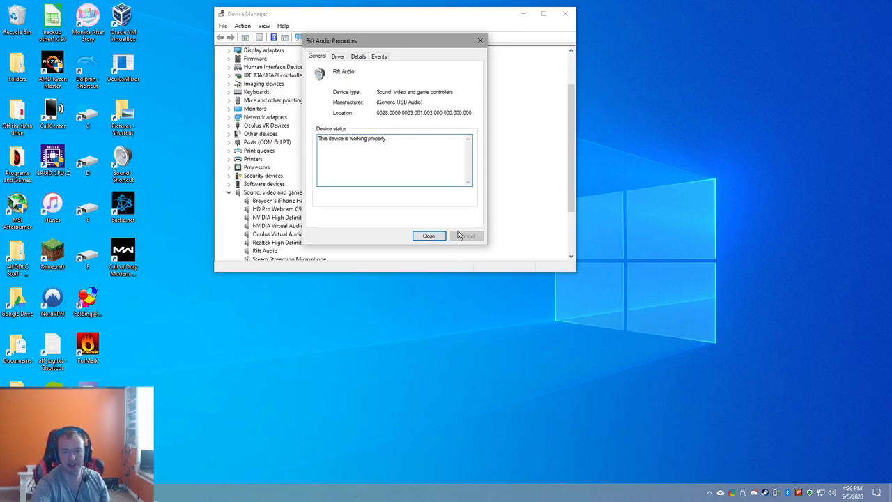